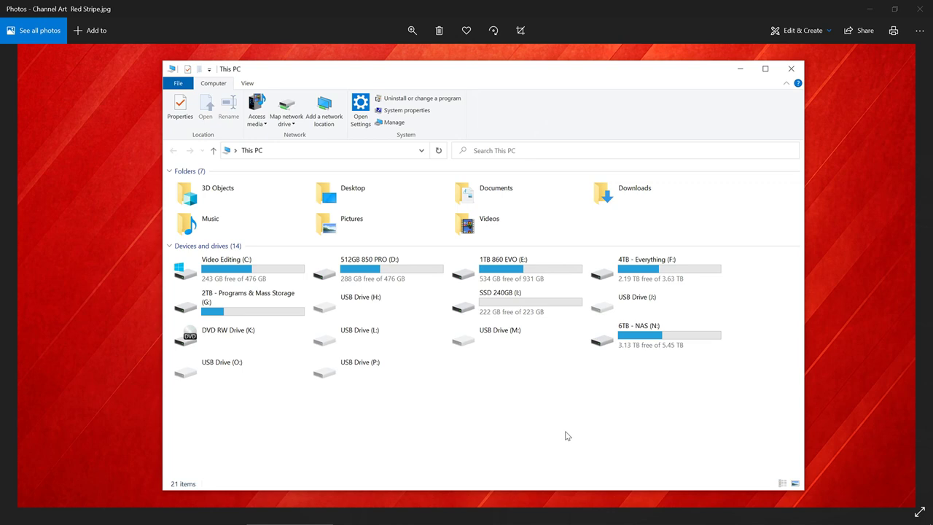
Close the open This PC window and reopen it by searching Windows for "my computer"
click(791, 68)
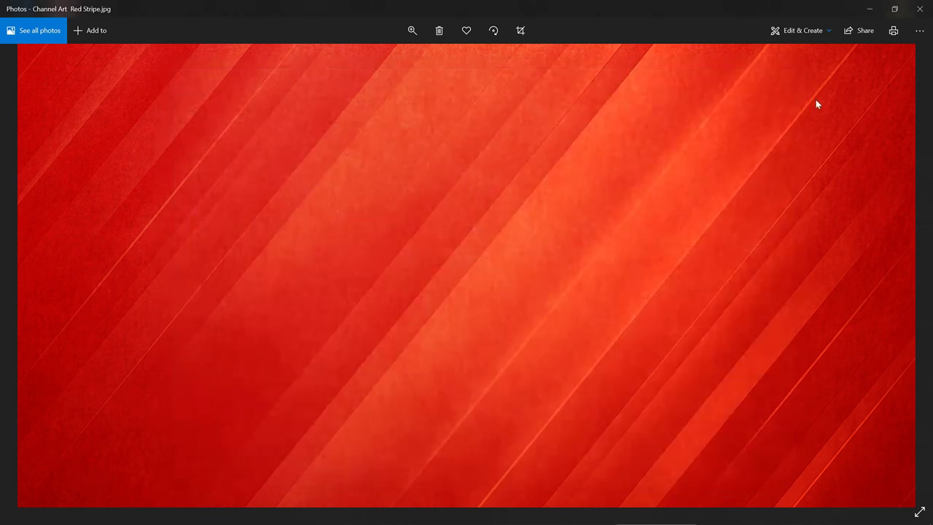
key(super)
text(my comput)
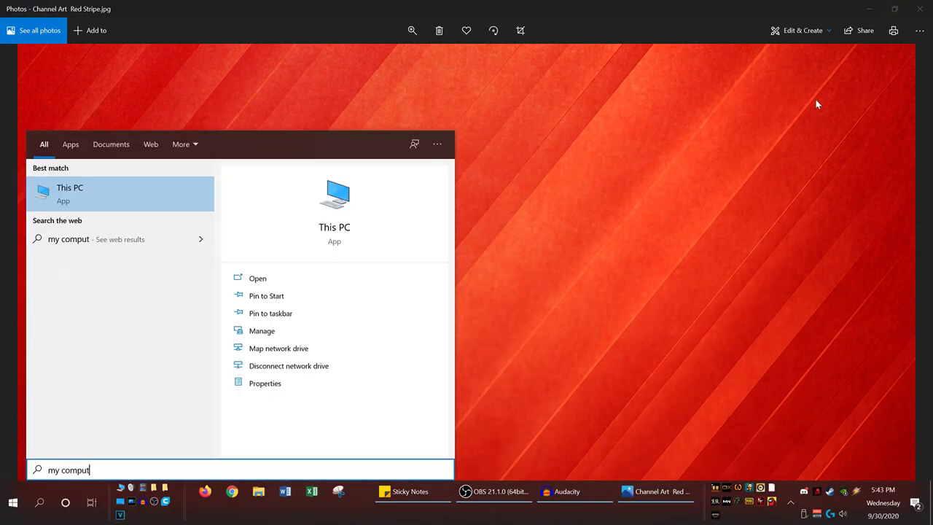
text(er)
key(Return)
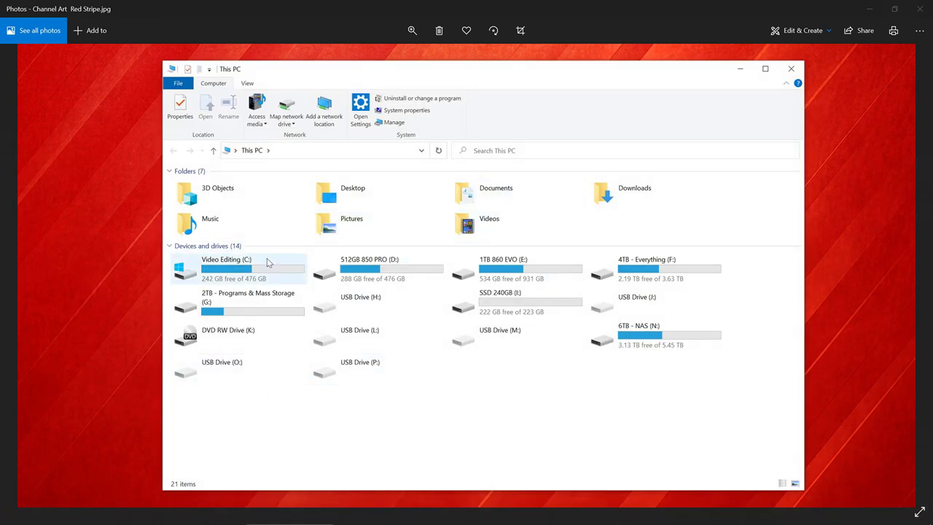
Check the free space and total size of the SSD 240GB (I:) drive
click(506, 304)
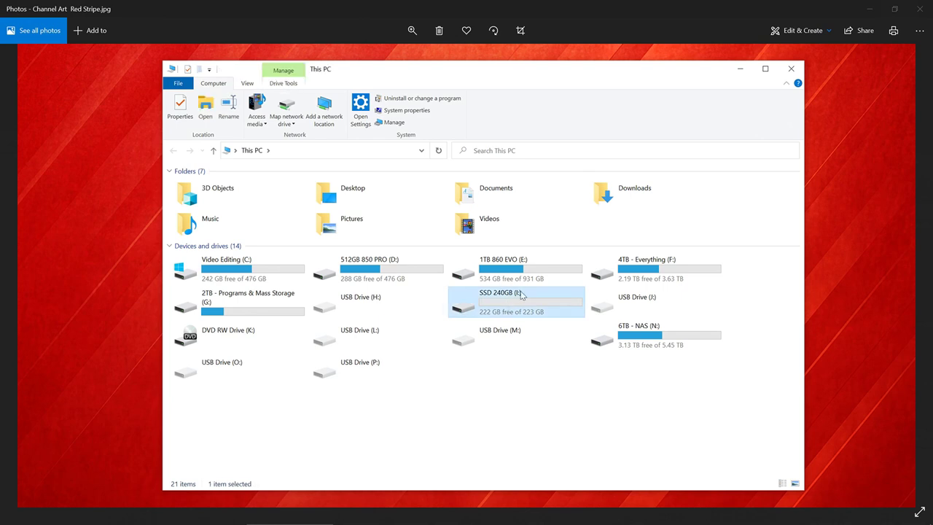
mouse_move(510, 307)
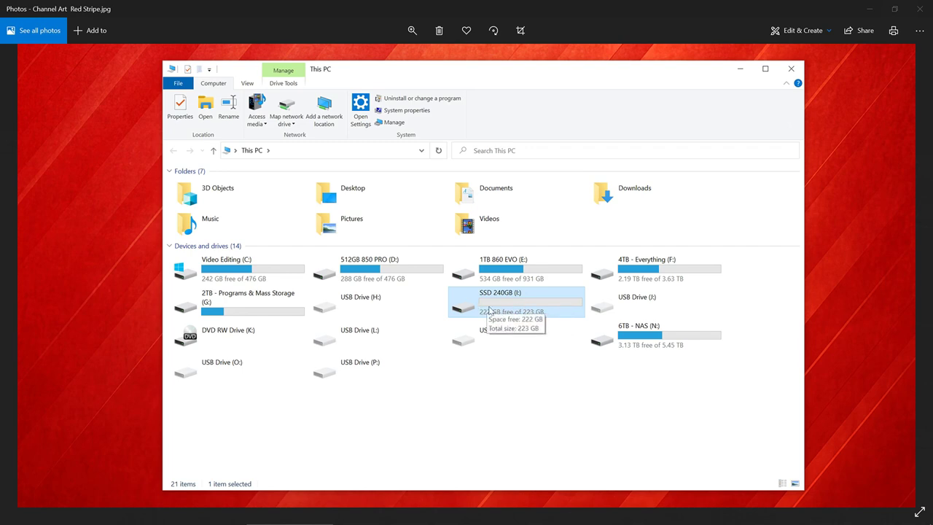
click(566, 389)
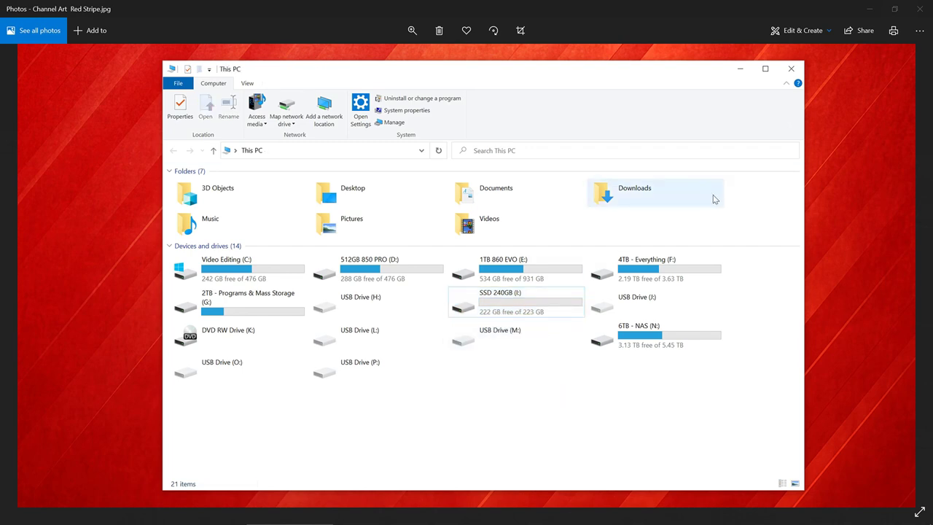
Search Windows for "computer", open Computer Management, and reposition and widen its window
key(super)
text(comput)
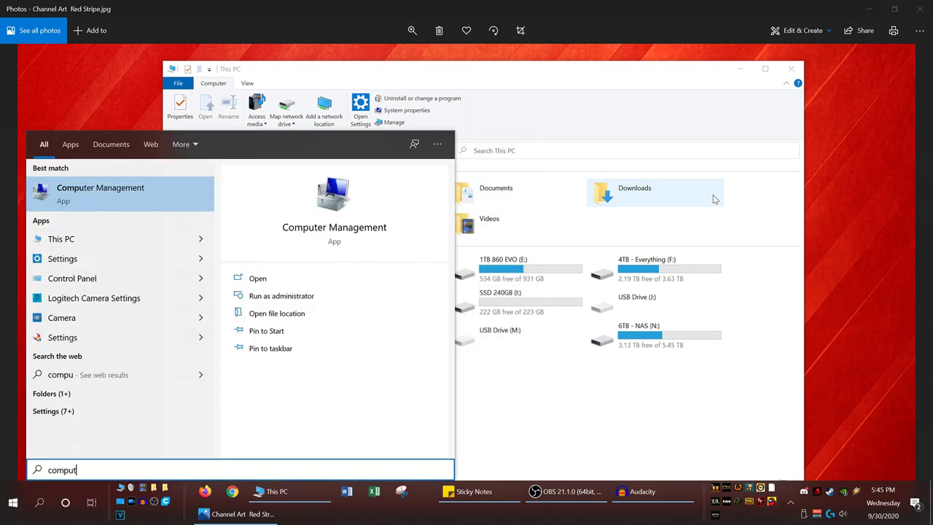
text(er)
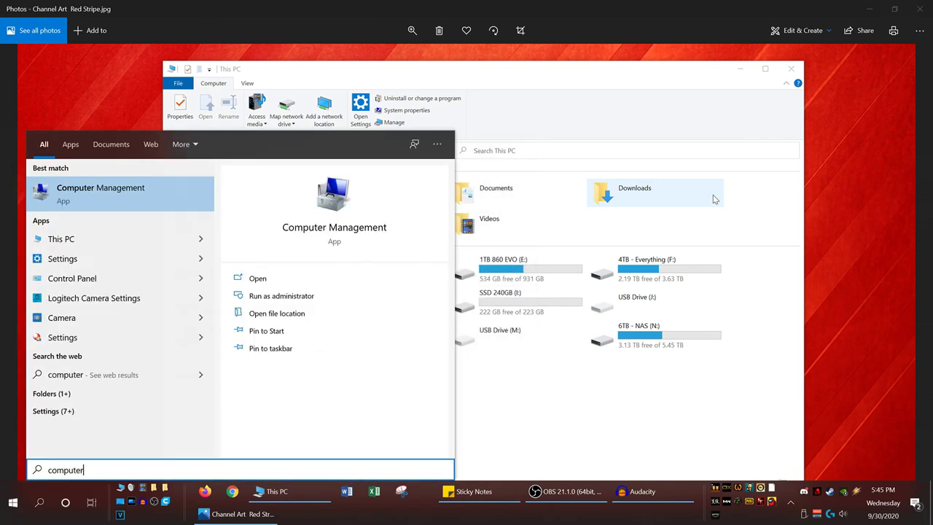
click(98, 195)
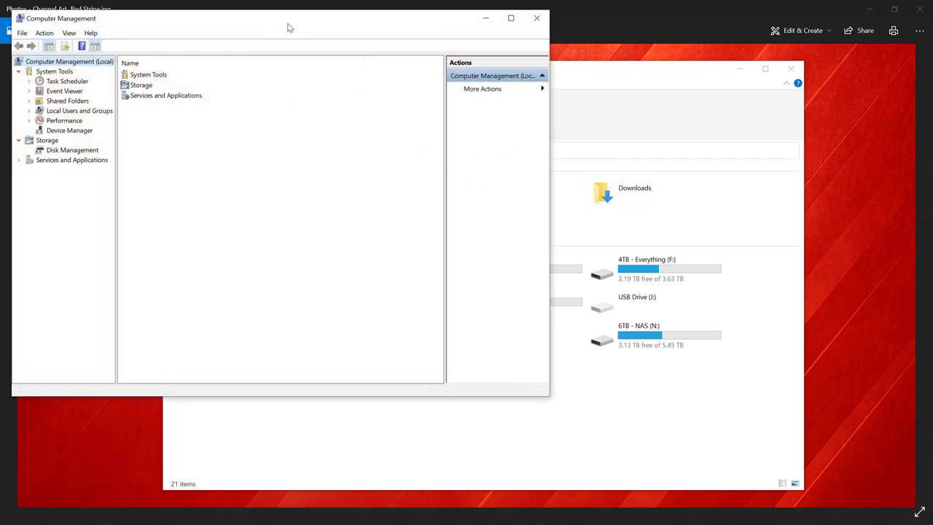
drag(310, 20, 447, 100)
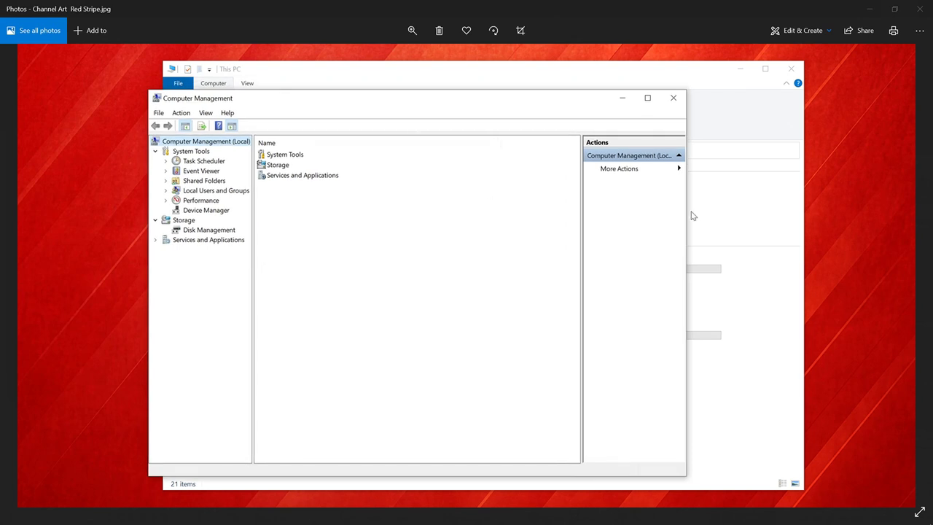
drag(689, 212, 851, 209)
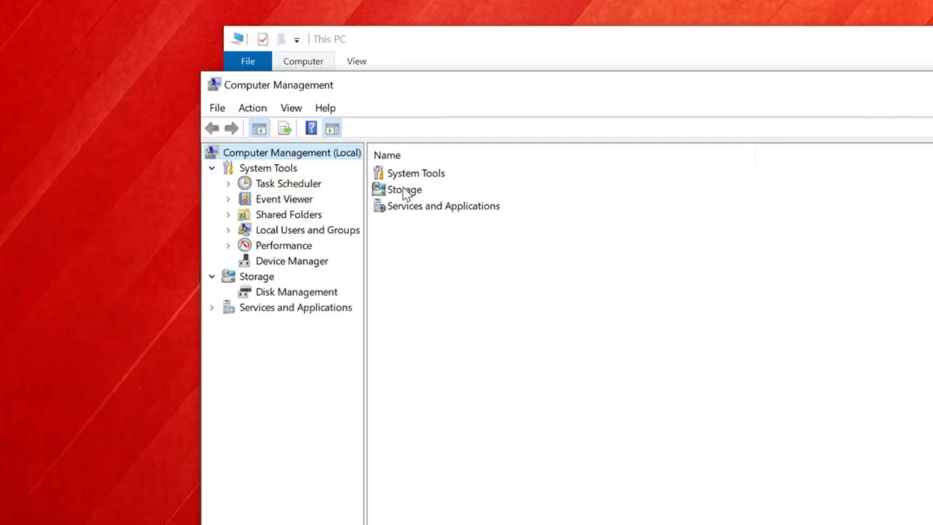
Open Disk Management from the Storage section and maximize the window
double_click(404, 191)
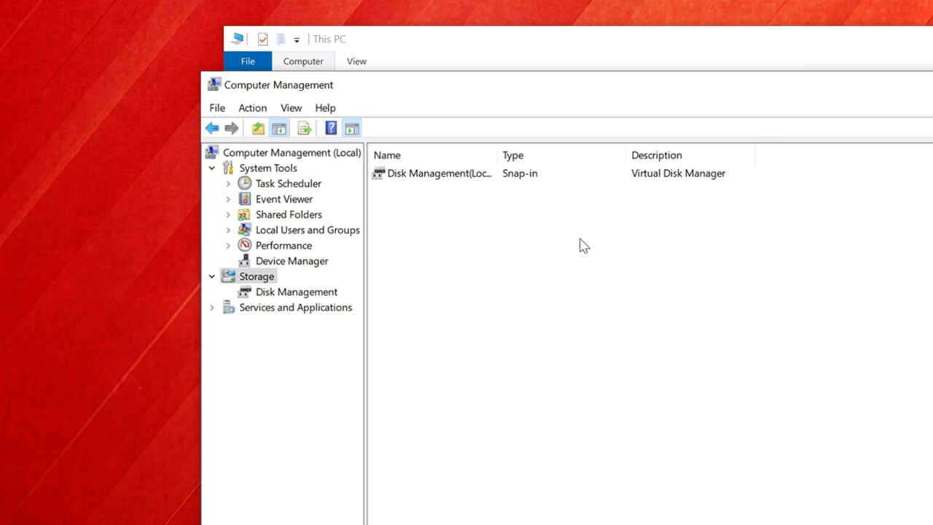
double_click(421, 182)
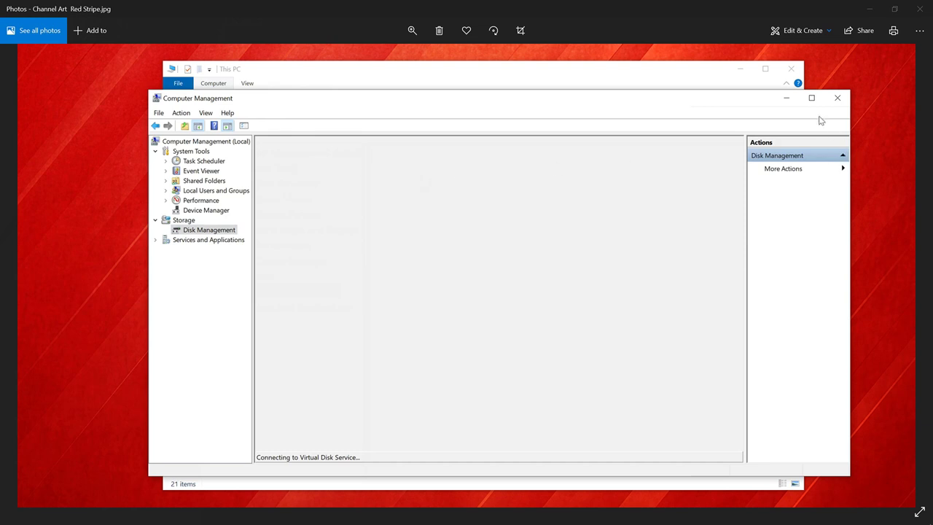
click(812, 98)
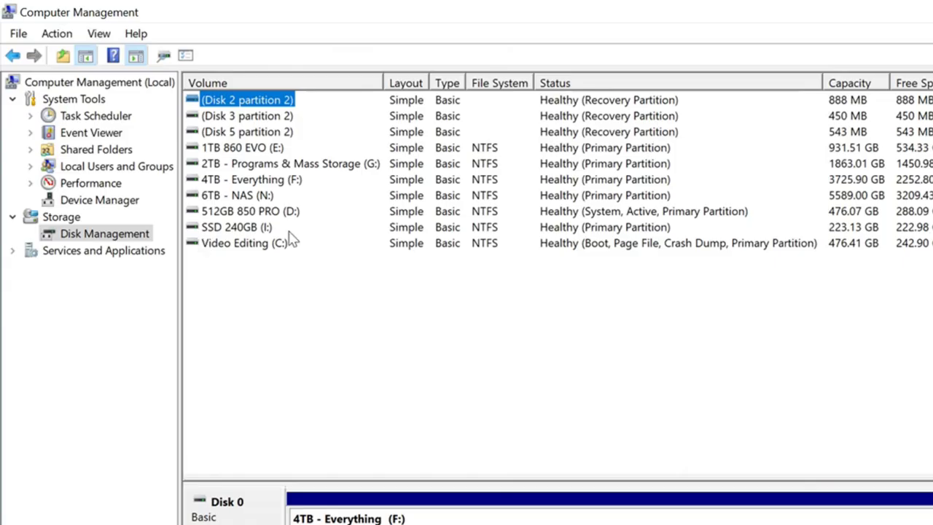
Delete the SSD 240GB (I:) volume on Disk 3, forcing the deletion although the partition is in use
click(144, 132)
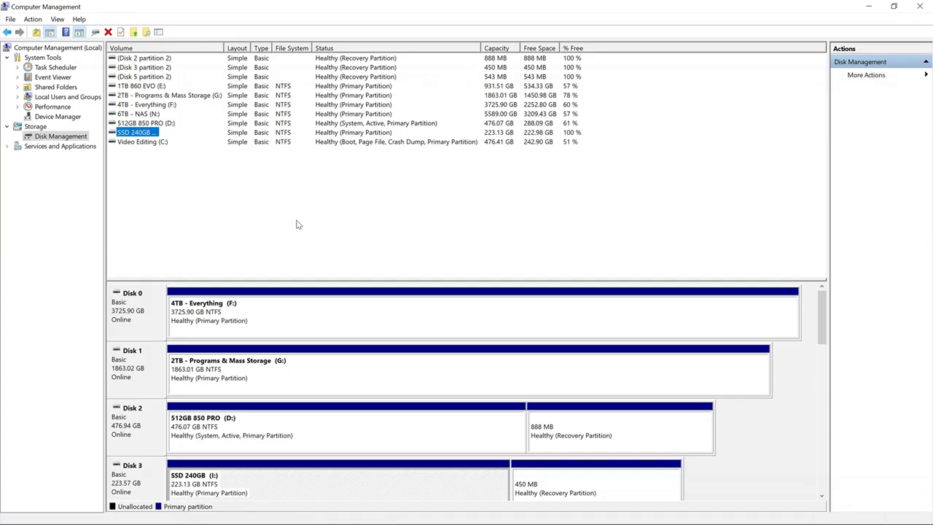
key(Delete)
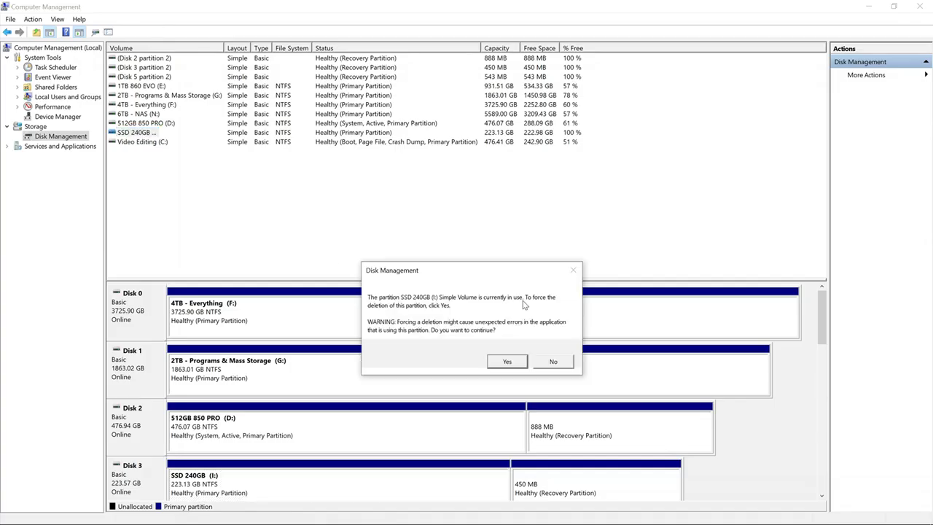
click(497, 363)
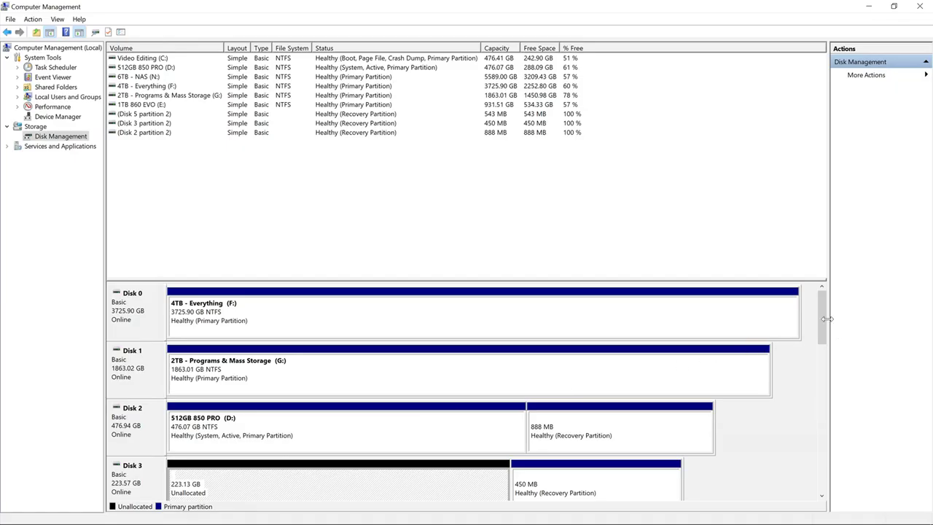
Refresh the disk and volume information in Disk Management
drag(821, 328, 822, 350)
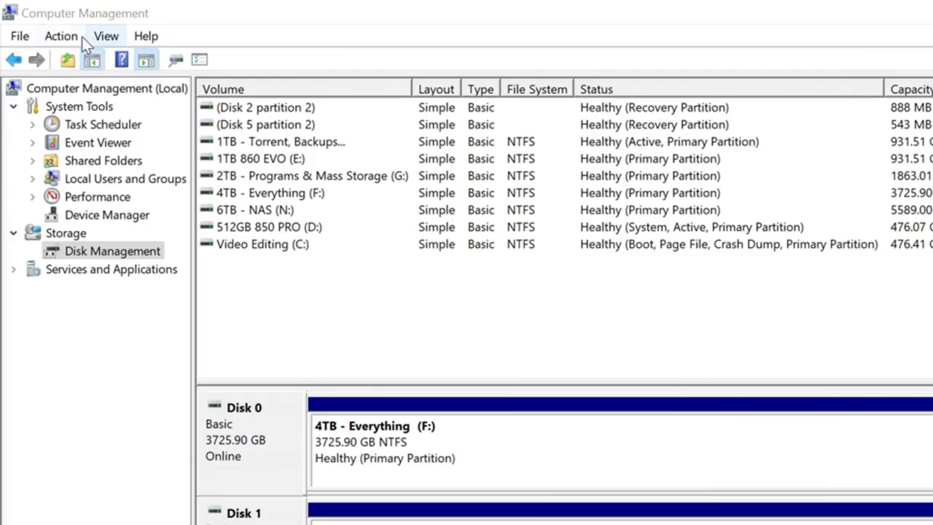
click(40, 20)
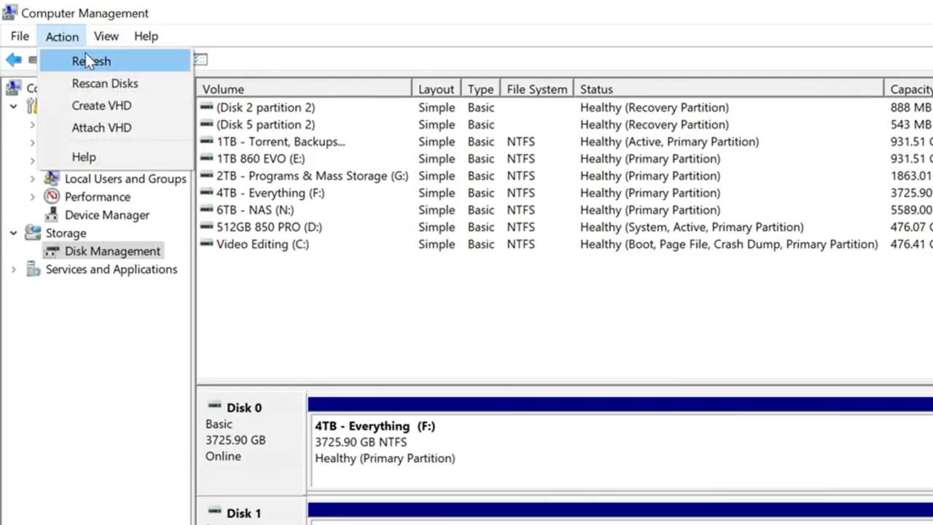
click(86, 56)
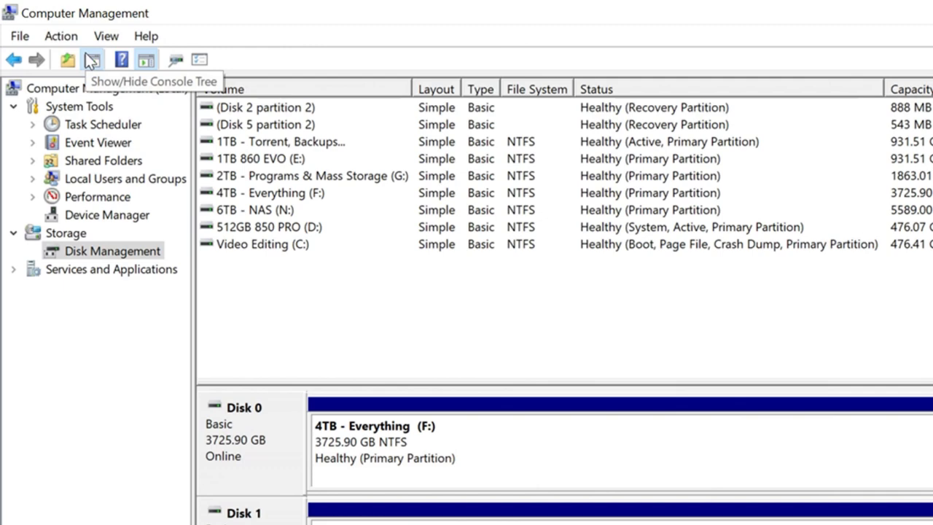
click(62, 37)
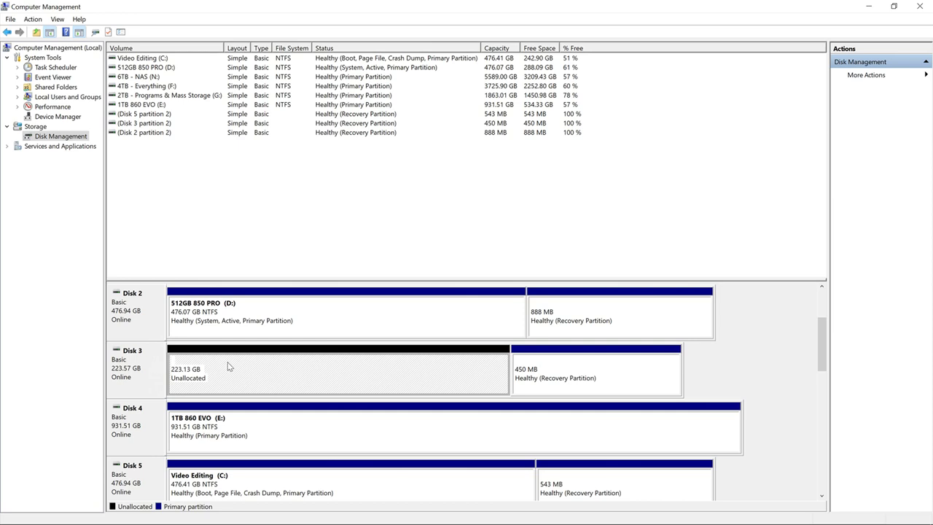
Create a new simple volume in Disk 3's unallocated space, using the full 228483 MB and drive letter I
right_click(283, 374)
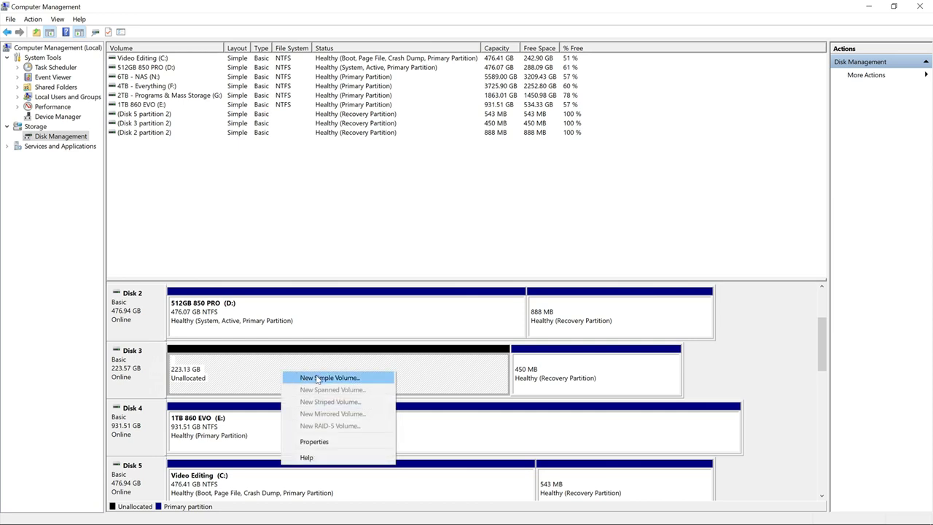
click(318, 378)
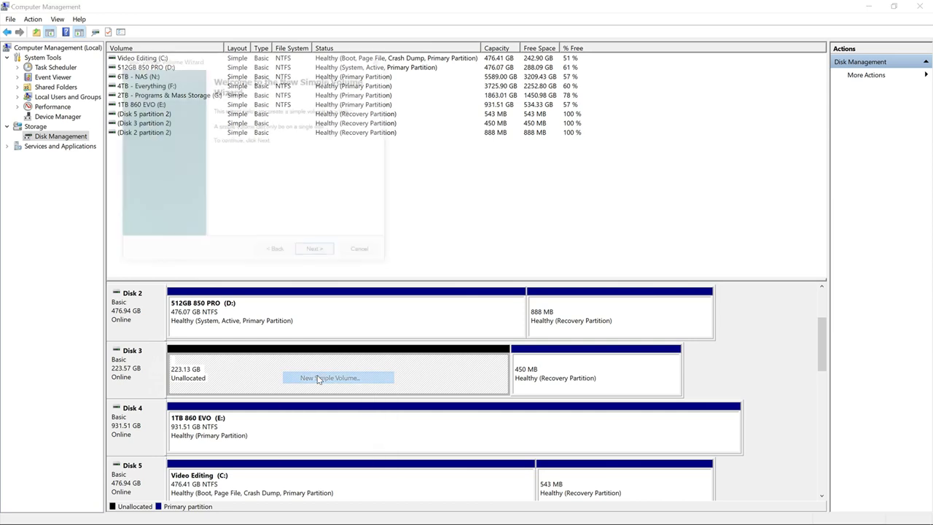
drag(284, 62, 486, 170)
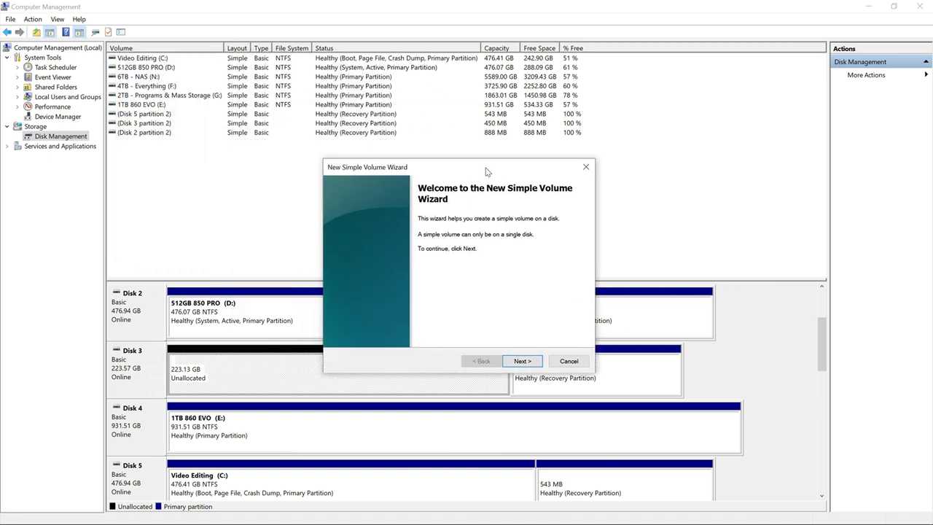
click(522, 361)
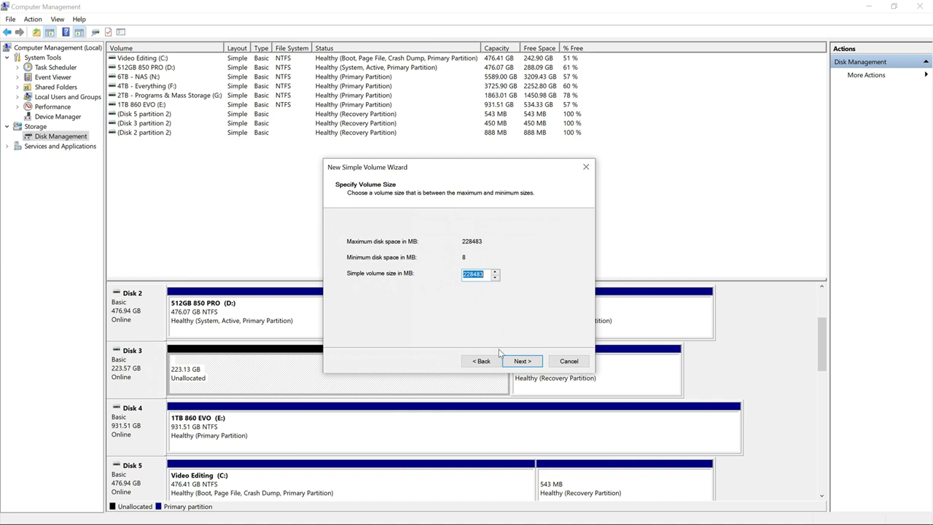
click(520, 360)
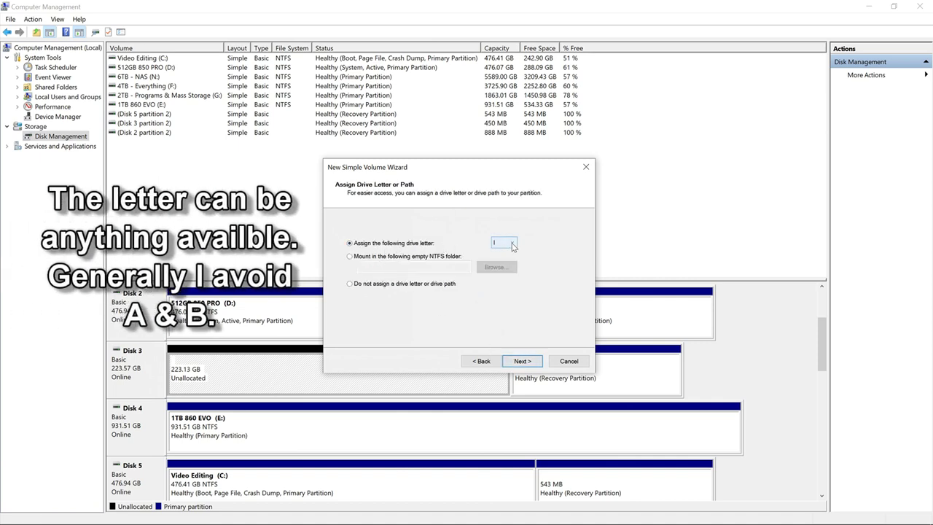
click(513, 361)
Label the volume HTPC 240GB SSD, keep NTFS with default allocation size and quick format, and complete the volume creation
triple_click(481, 296)
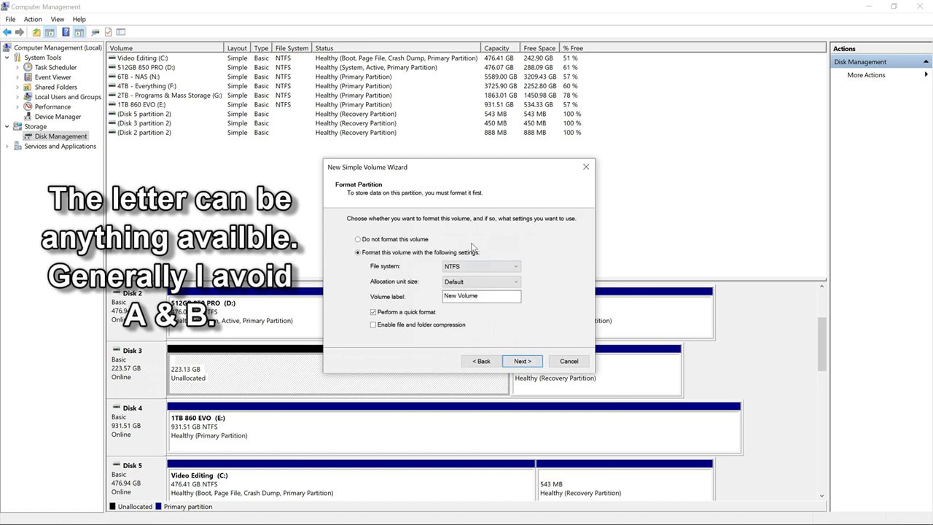
text(HTPC 240GB SSD)
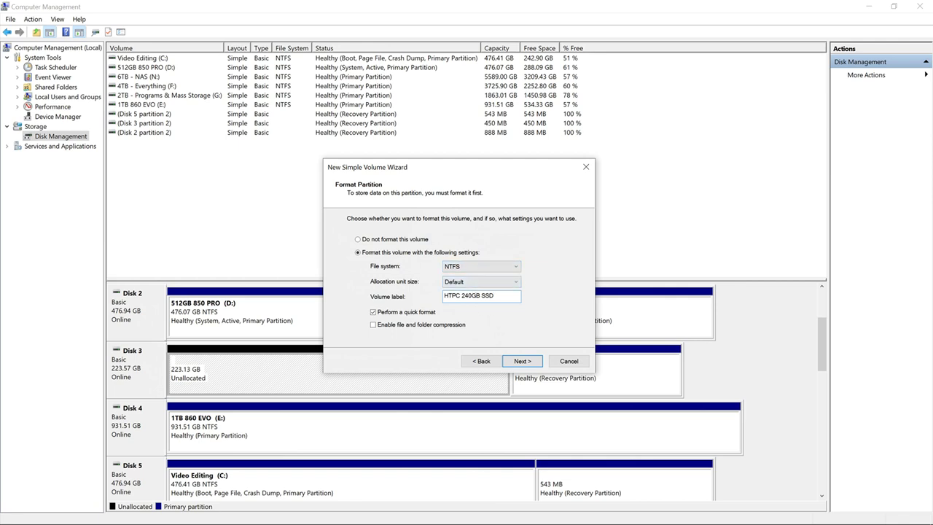
key(ctrl+a)
click(447, 295)
drag(464, 295, 494, 295)
click(494, 296)
key(ctrl+a)
click(494, 295)
click(520, 361)
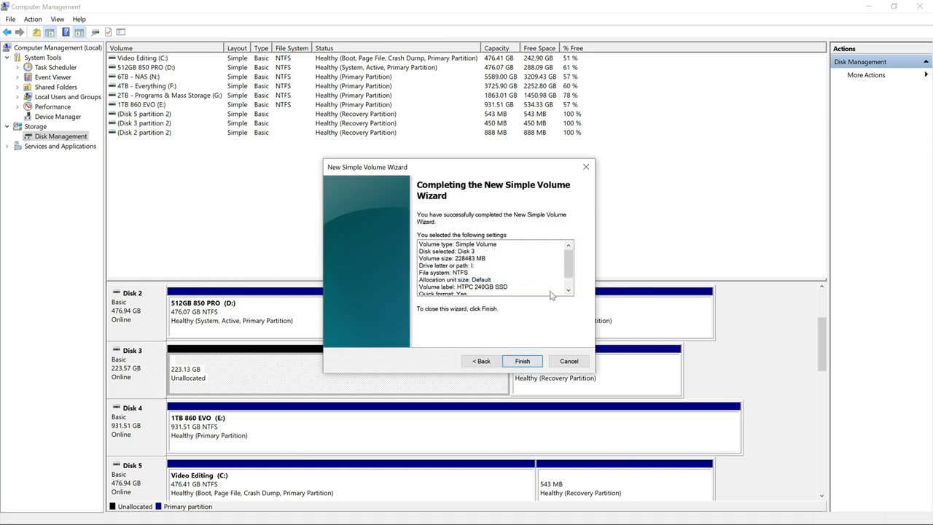
scroll(552, 294, down, 3)
click(522, 360)
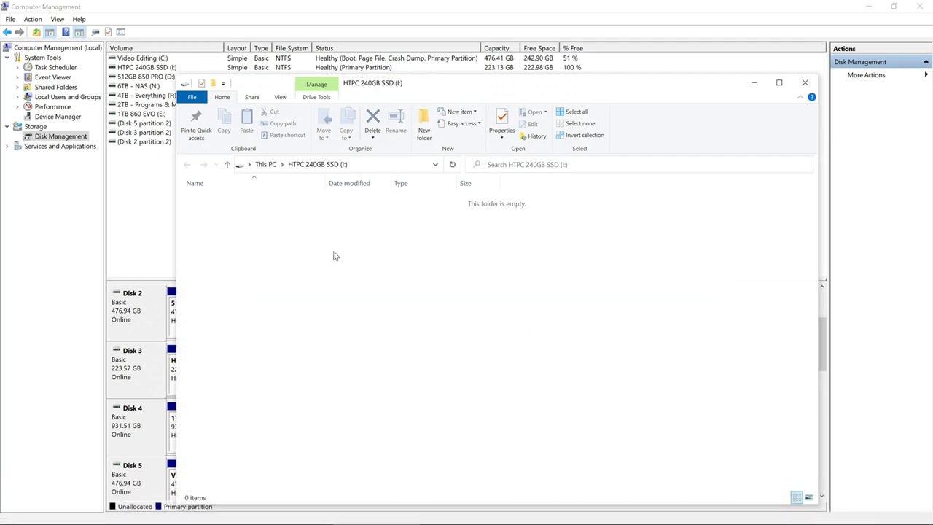
Check the HTPC 240GB SSD (I:) drive in This PC and in the Disk Management volume list, sorting by volume name
drag(411, 84, 406, 62)
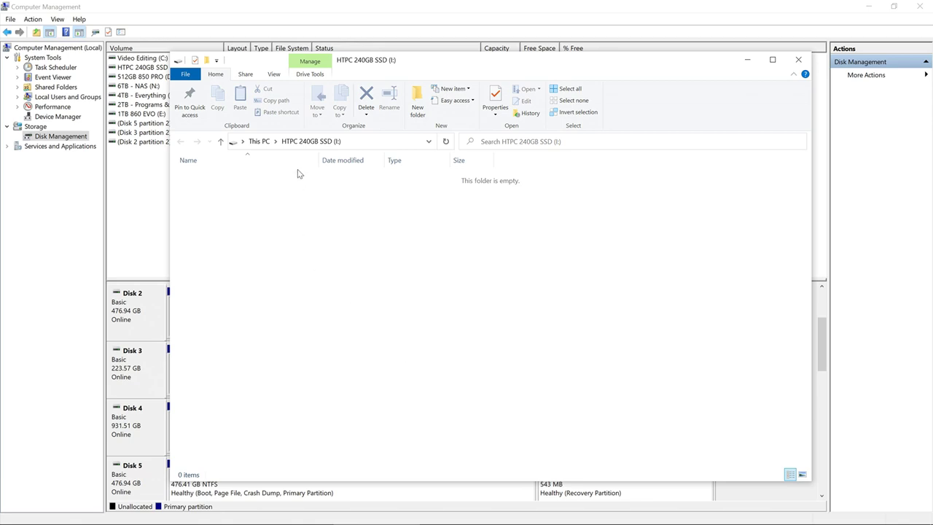
click(261, 141)
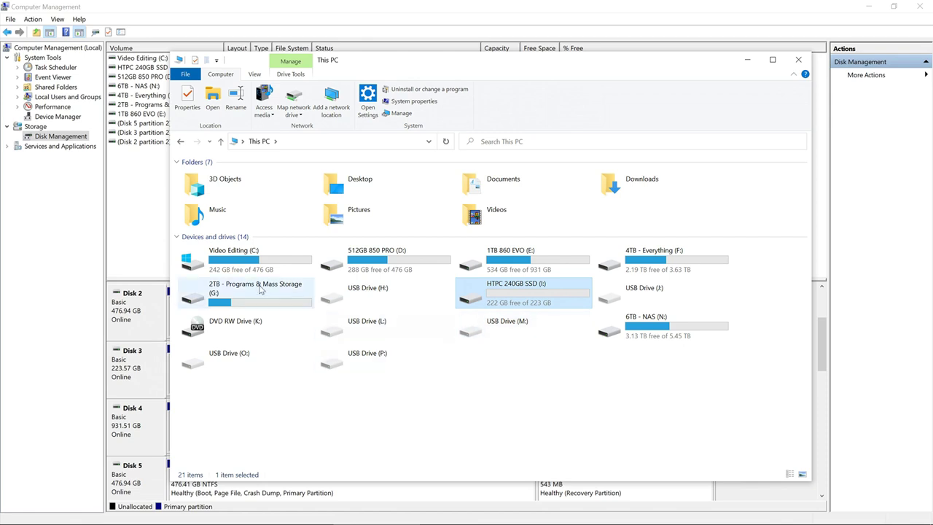
click(107, 196)
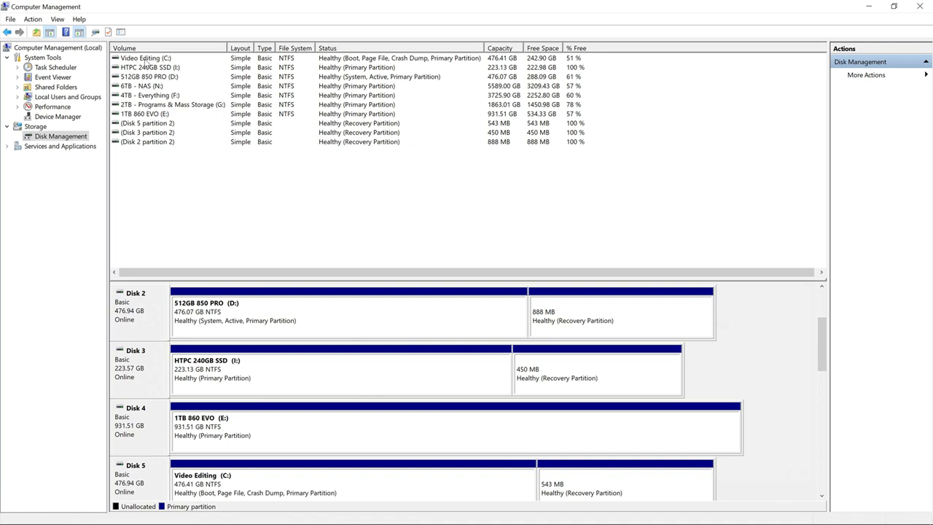
click(180, 49)
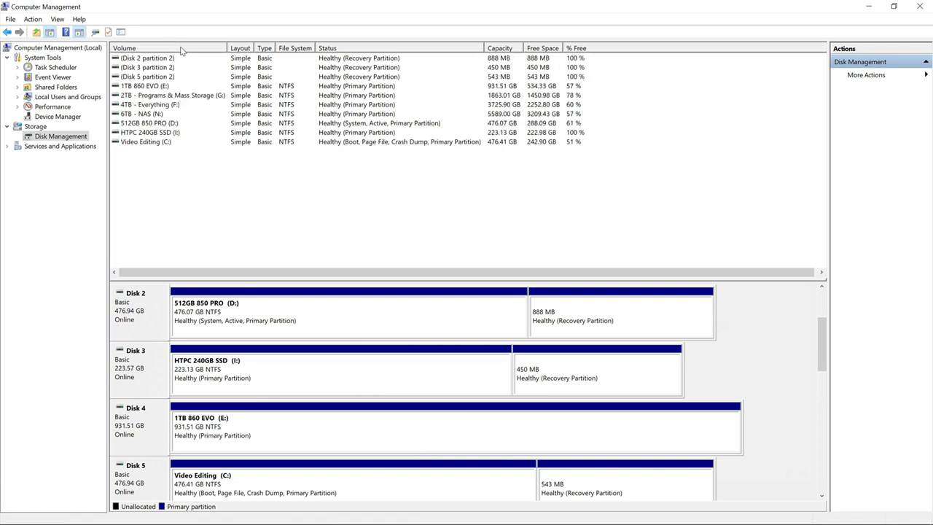
click(182, 51)
click(152, 68)
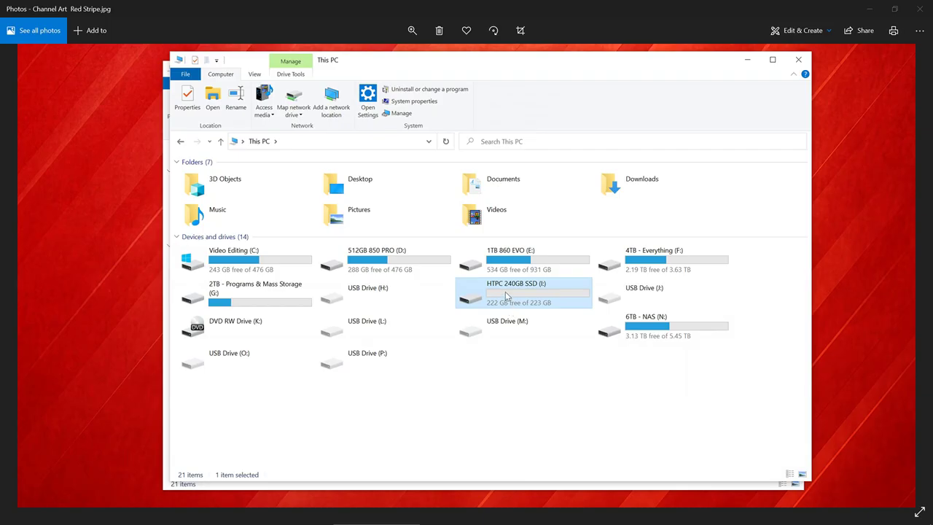
Copy the "How To Install an M2 Drive" video from Gadgets to the HTPC 240GB SSD (I:) drive and close both folder windows
double_click(504, 293)
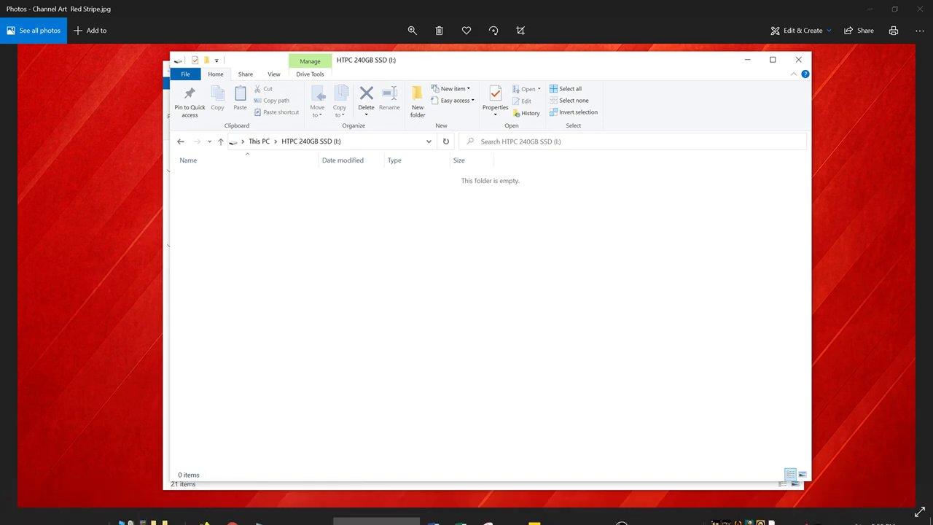
drag(632, 54, 529, 52)
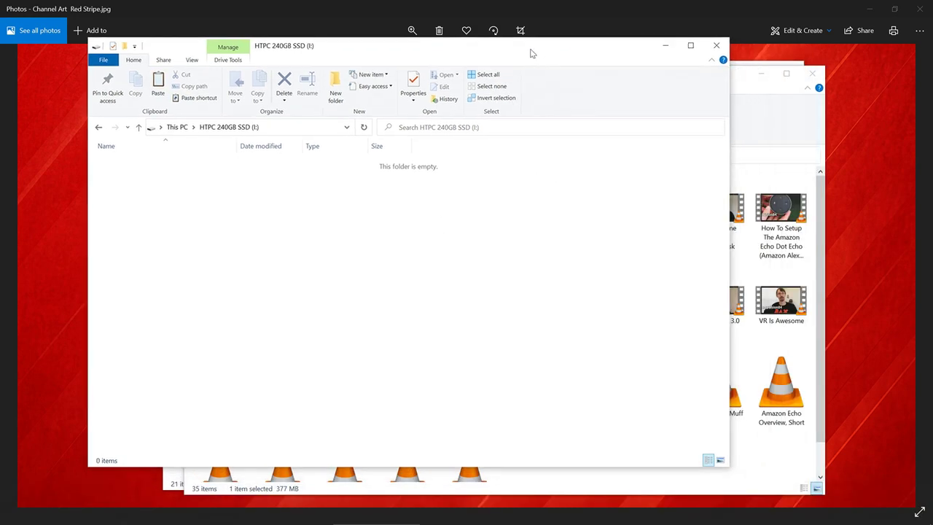
click(548, 54)
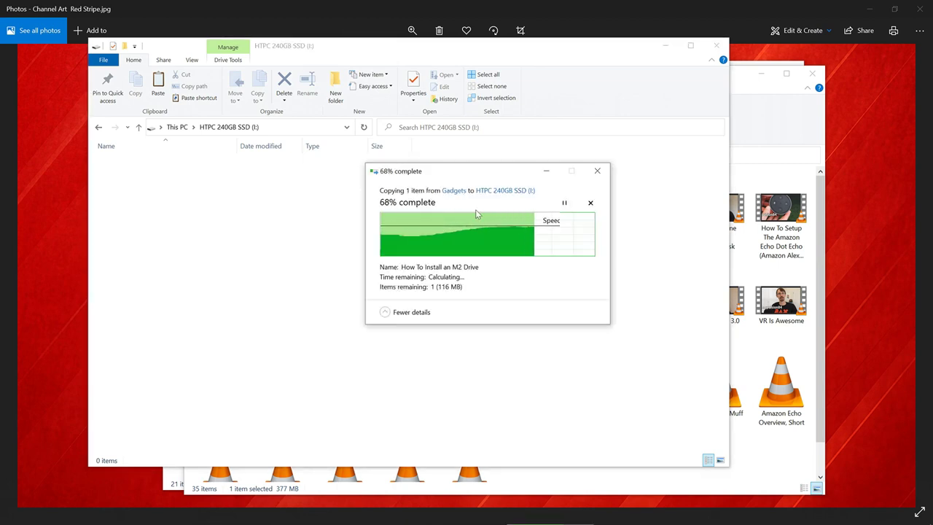
key(Return)
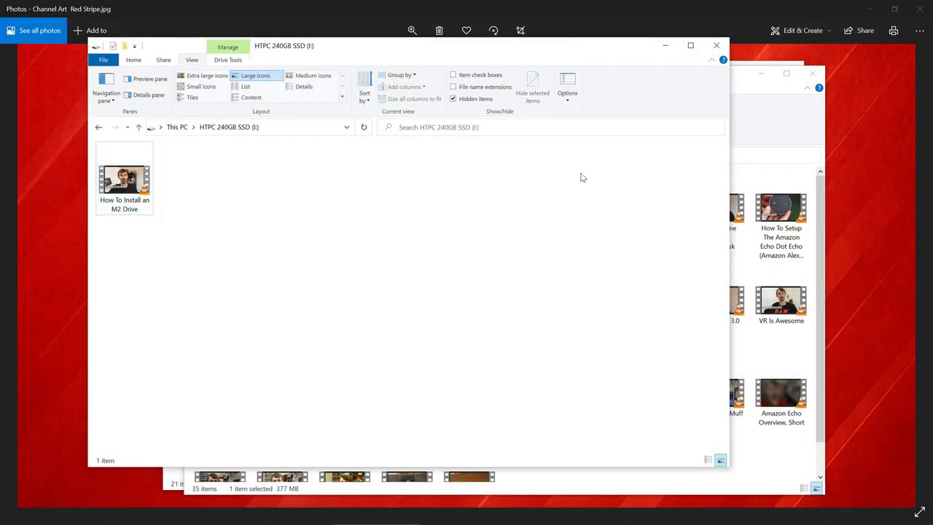
click(714, 46)
click(815, 75)
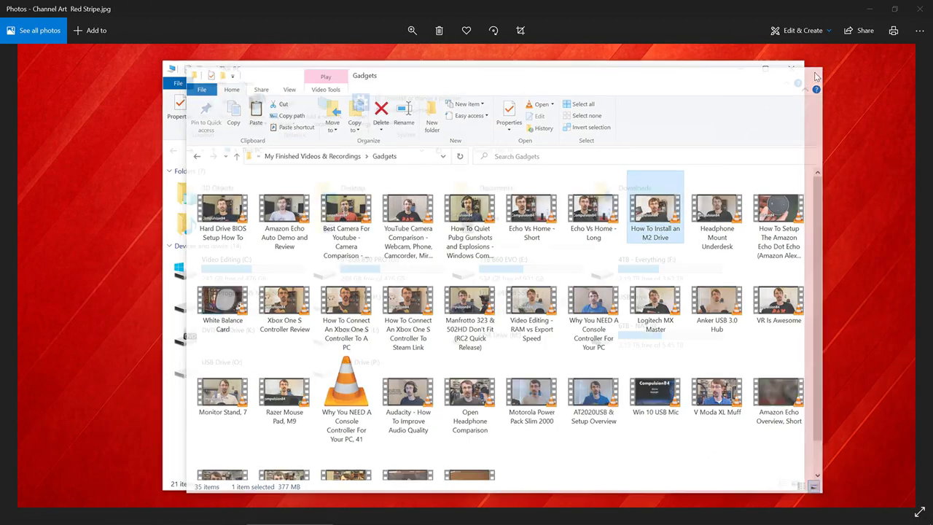